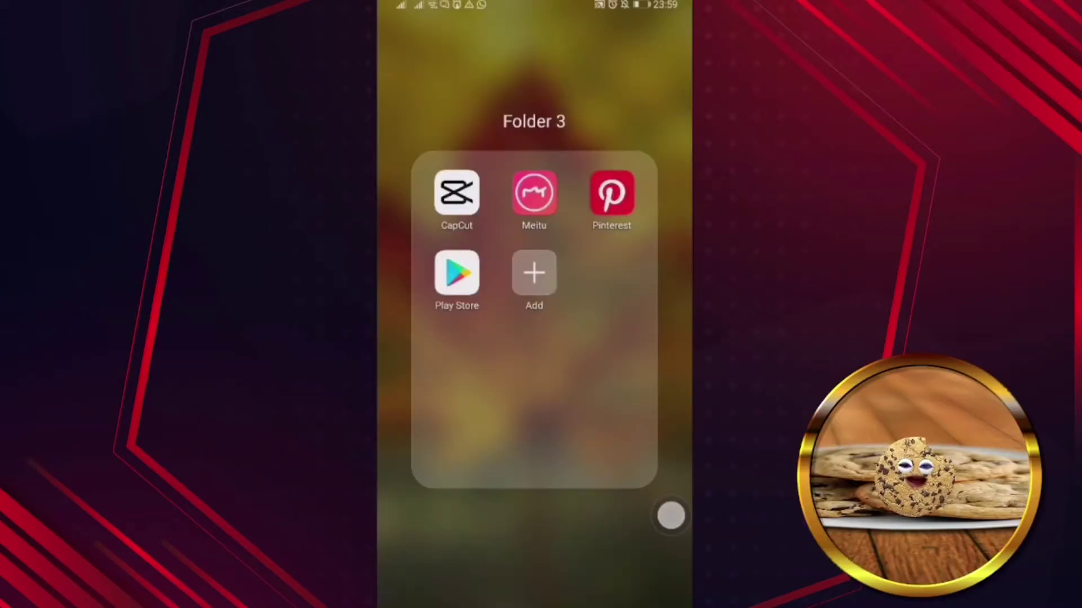
{"action": "left_click", "coordinate": [456, 193]}
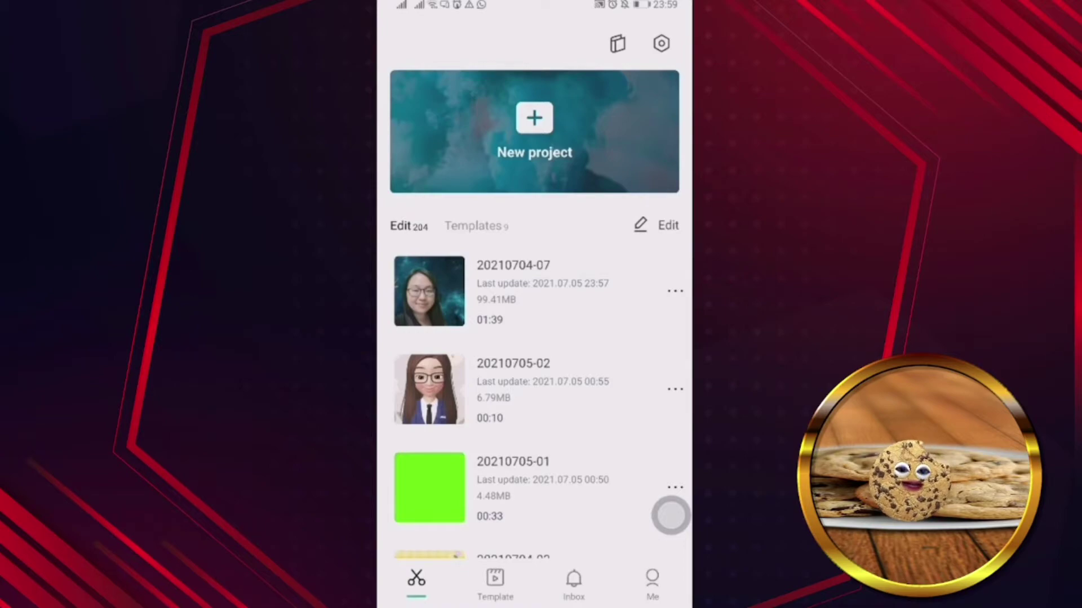
{"action": "left_click", "coordinate": [429, 291]}
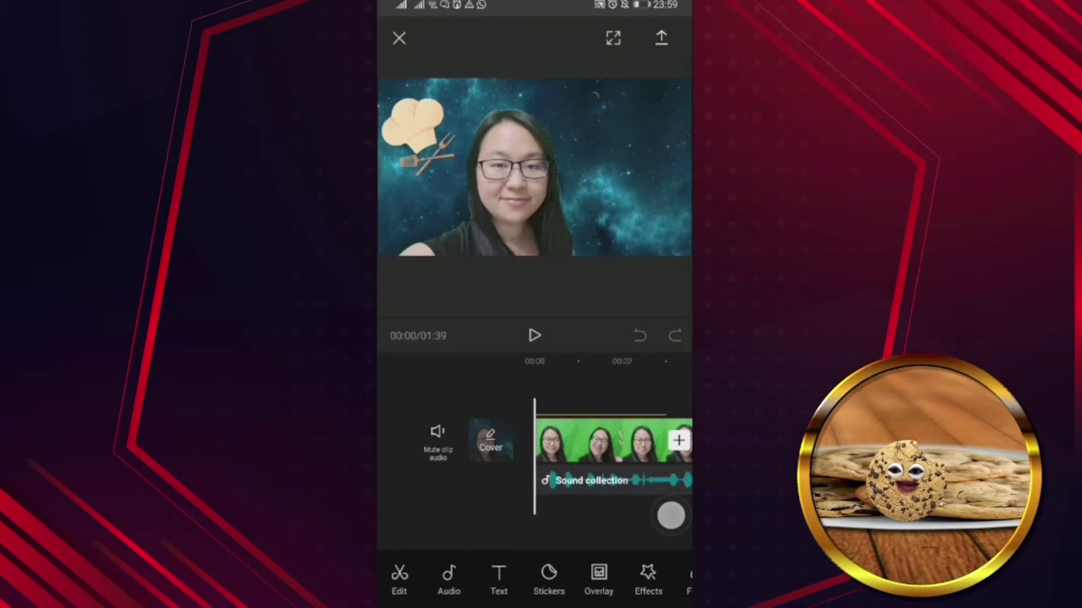
{"action": "left_click", "coordinate": [535, 335]}
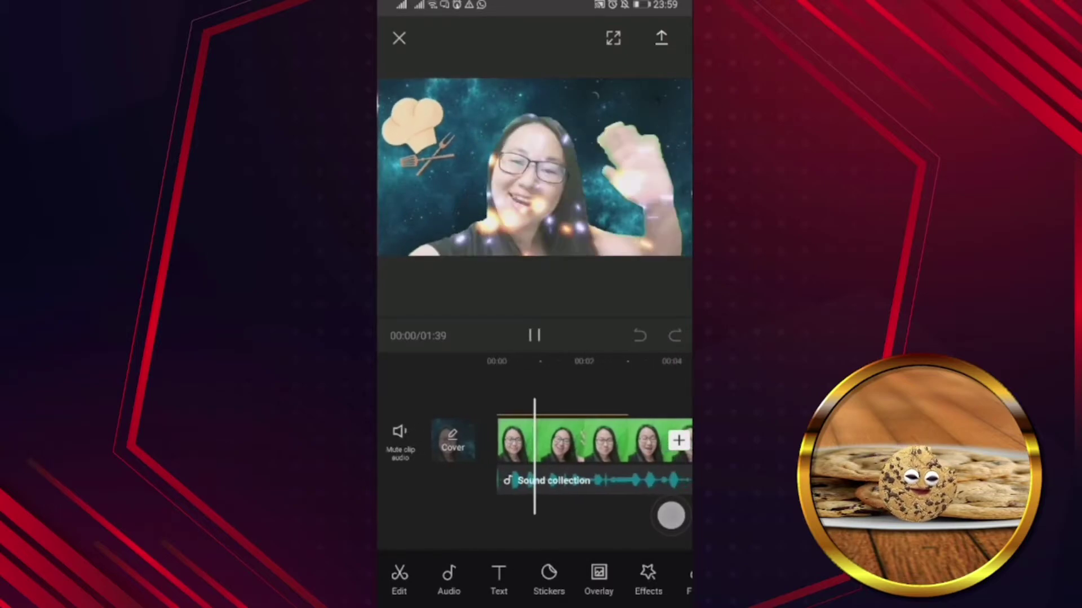
{"action": "left_click", "coordinate": [535, 335]}
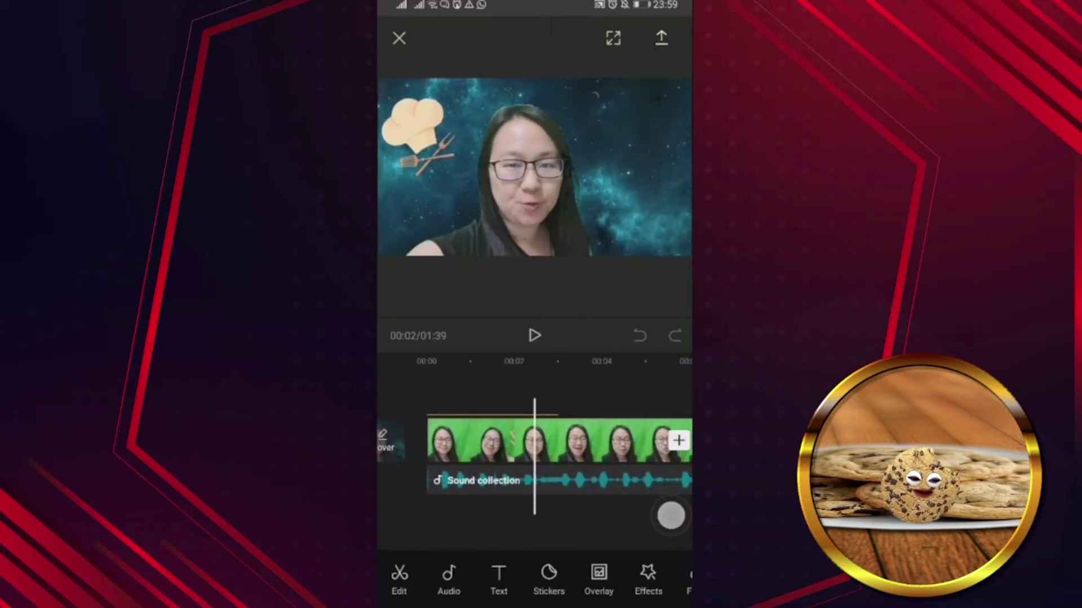
{"action": "left_click_drag", "start_coordinate": [535, 441], "coordinate": [628, 442]}
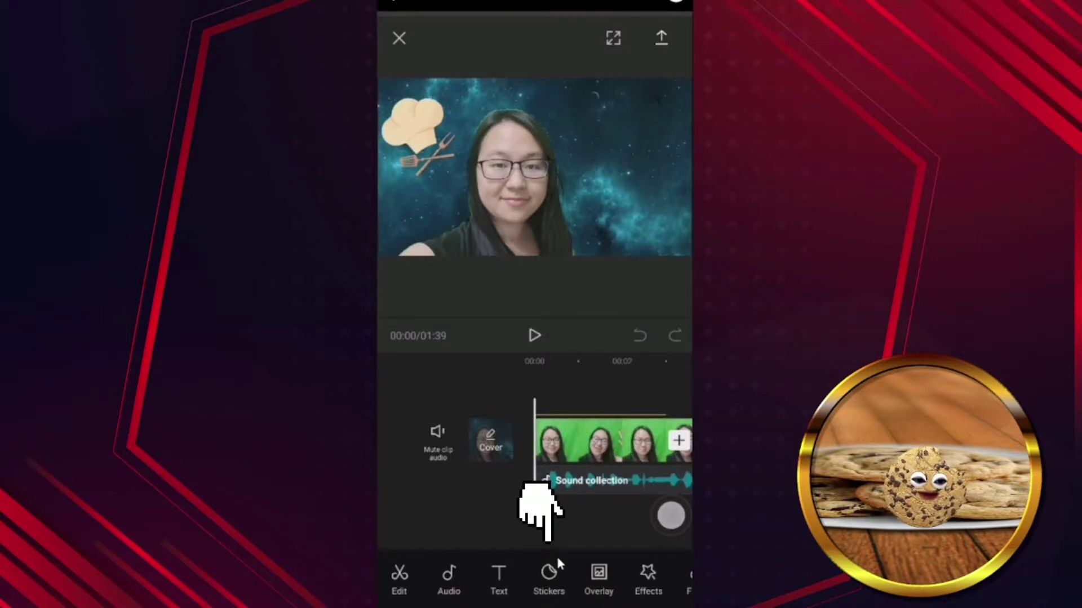
Step: Add the yellow chick sticker from the animal-face stickers at the start of the video
{"action": "left_click", "coordinate": [542, 587]}
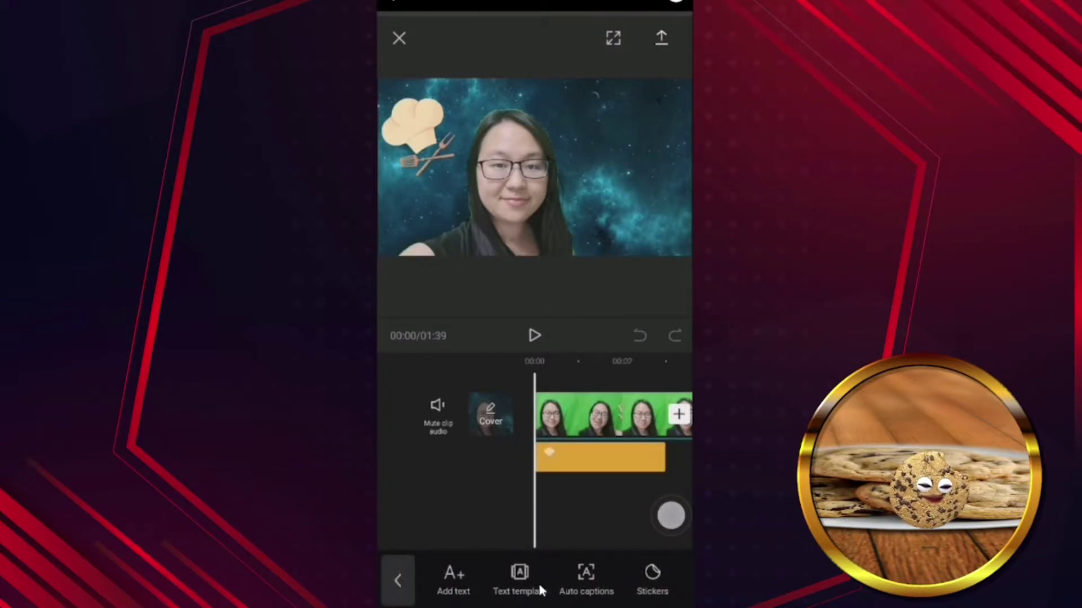
{"action": "left_click", "coordinate": [654, 578]}
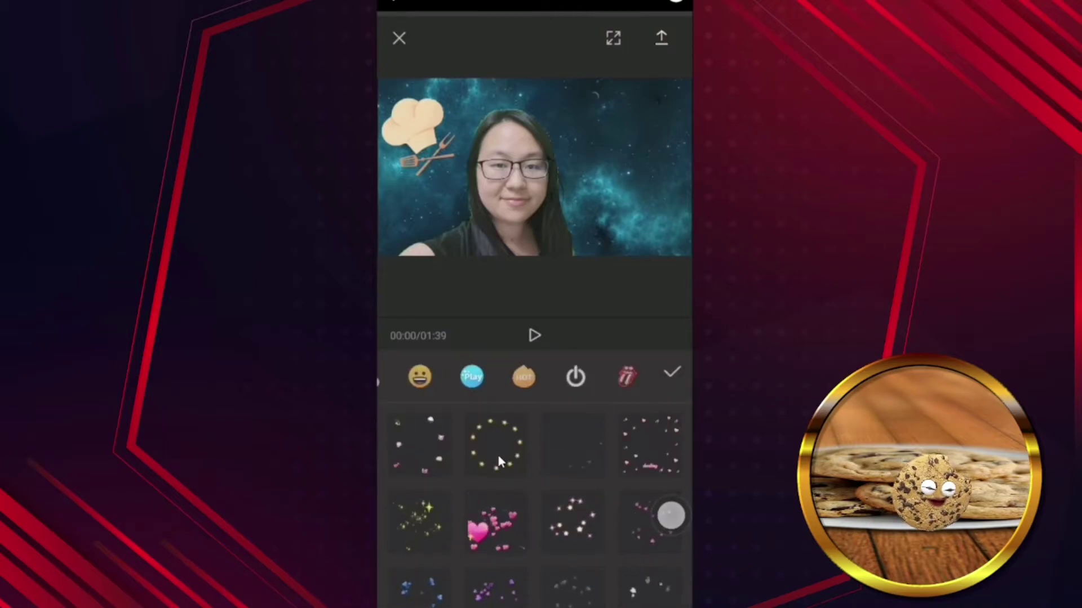
{"action": "scroll", "coordinate": [498, 456], "scroll_direction": "right", "scroll_amount": 10}
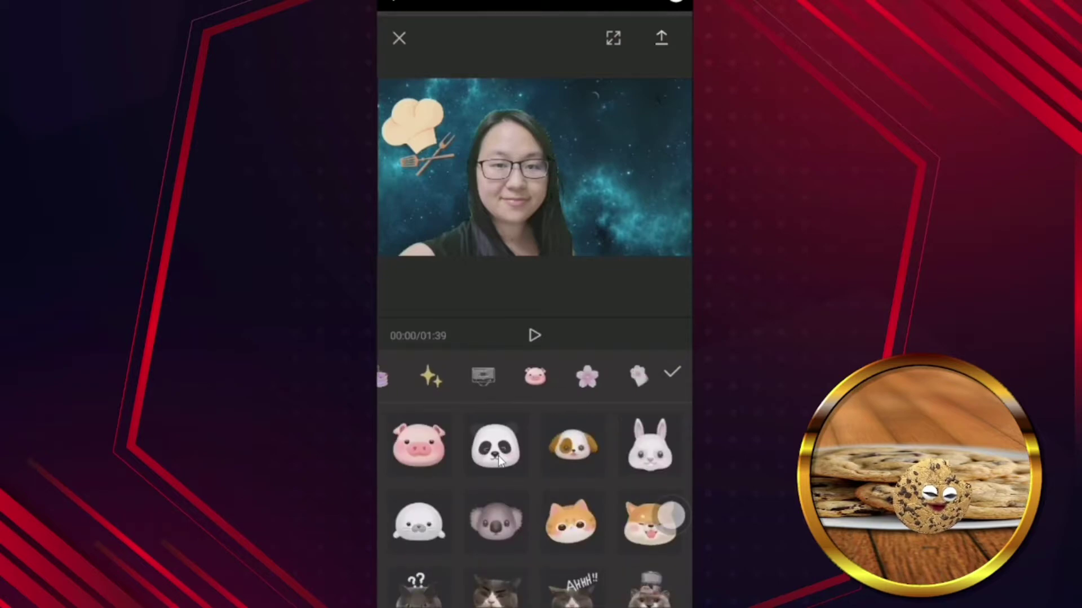
{"action": "scroll", "coordinate": [499, 457], "scroll_direction": "down", "scroll_amount": 5}
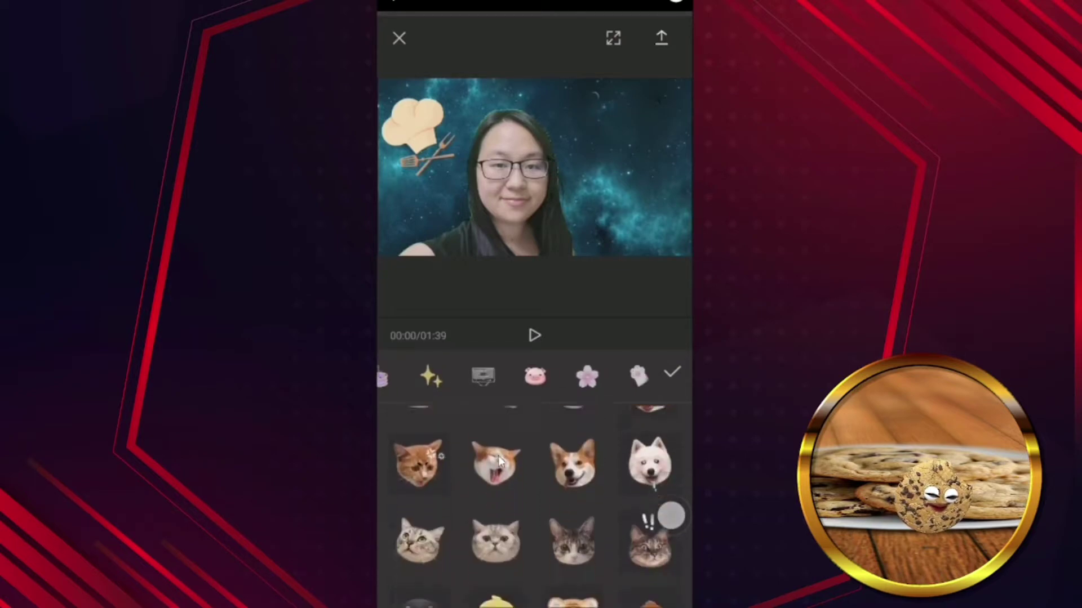
{"action": "scroll", "coordinate": [498, 455], "scroll_direction": "down", "scroll_amount": 3}
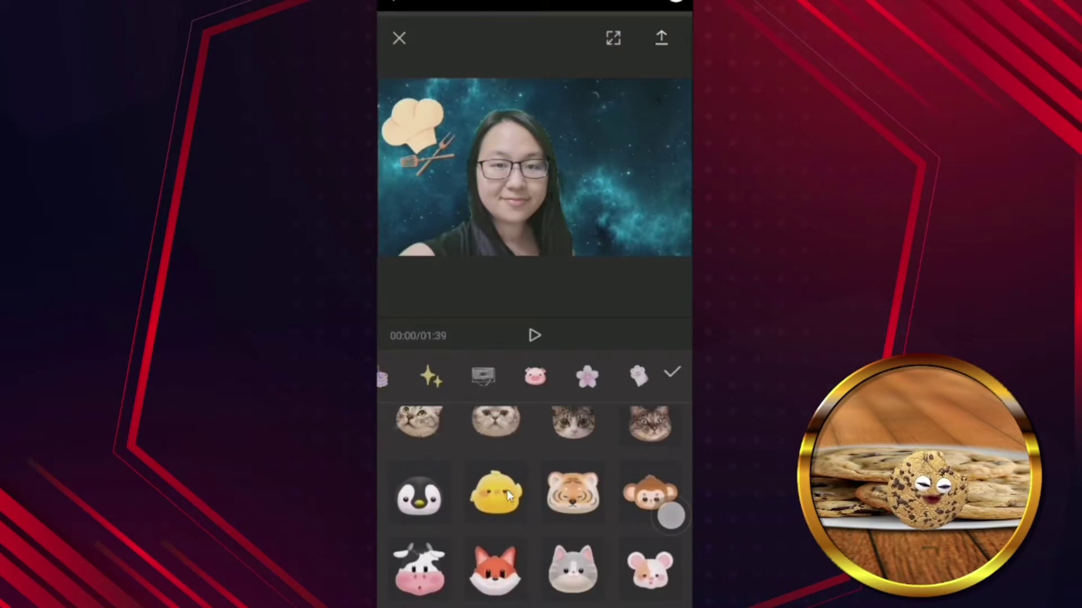
{"action": "left_click", "coordinate": [493, 498]}
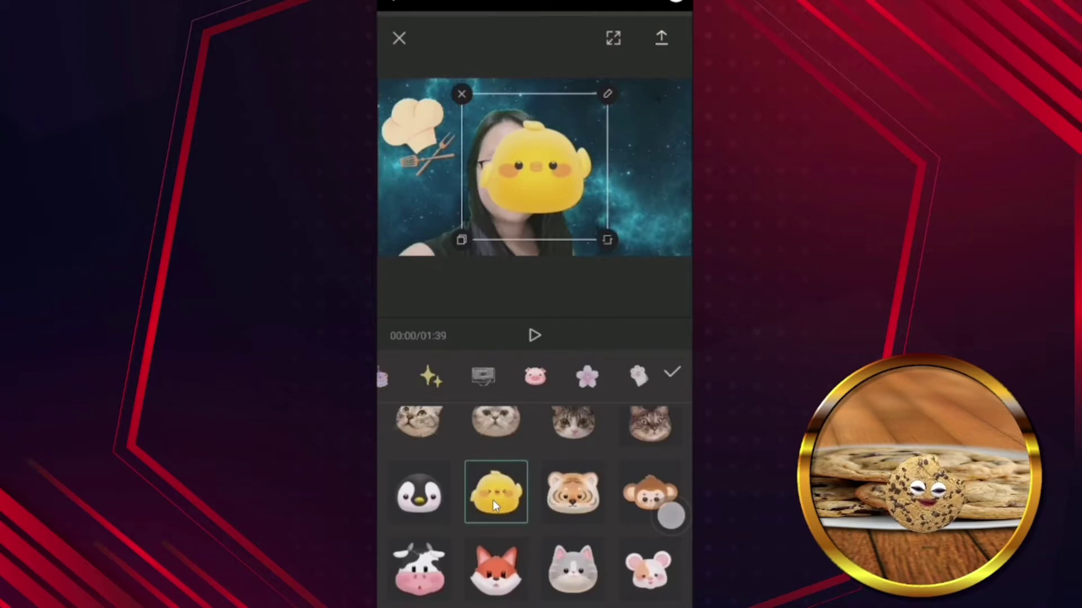
Step: Shrink the chick sticker to about half size and place it directly below the chef hat sticker
{"action": "left_click_drag", "start_coordinate": [608, 240], "coordinate": [571, 204]}
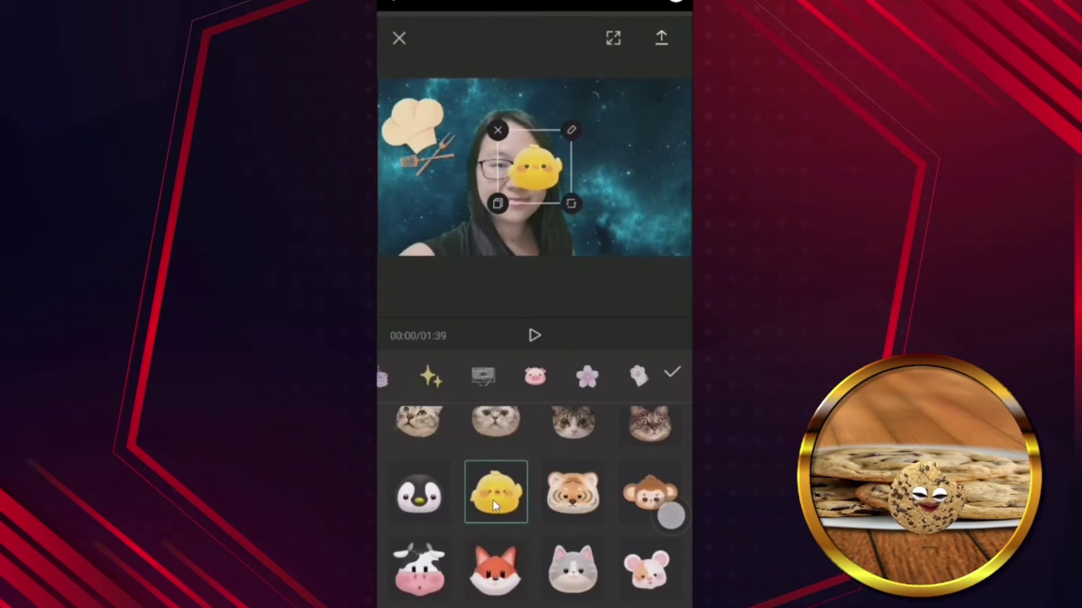
{"action": "left_click_drag", "start_coordinate": [535, 169], "coordinate": [418, 203]}
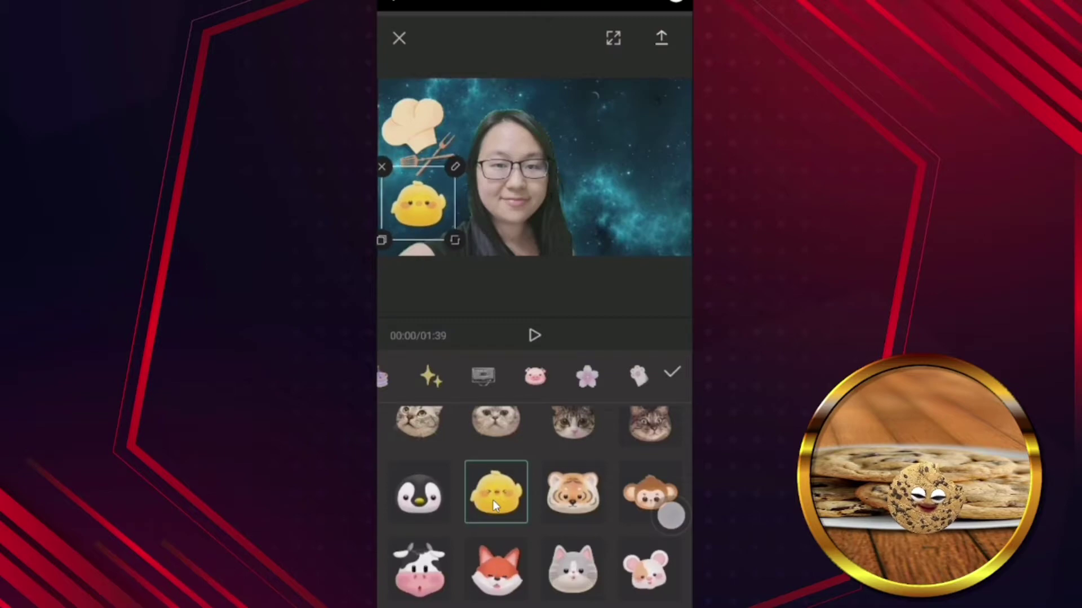
{"action": "left_click", "coordinate": [672, 372]}
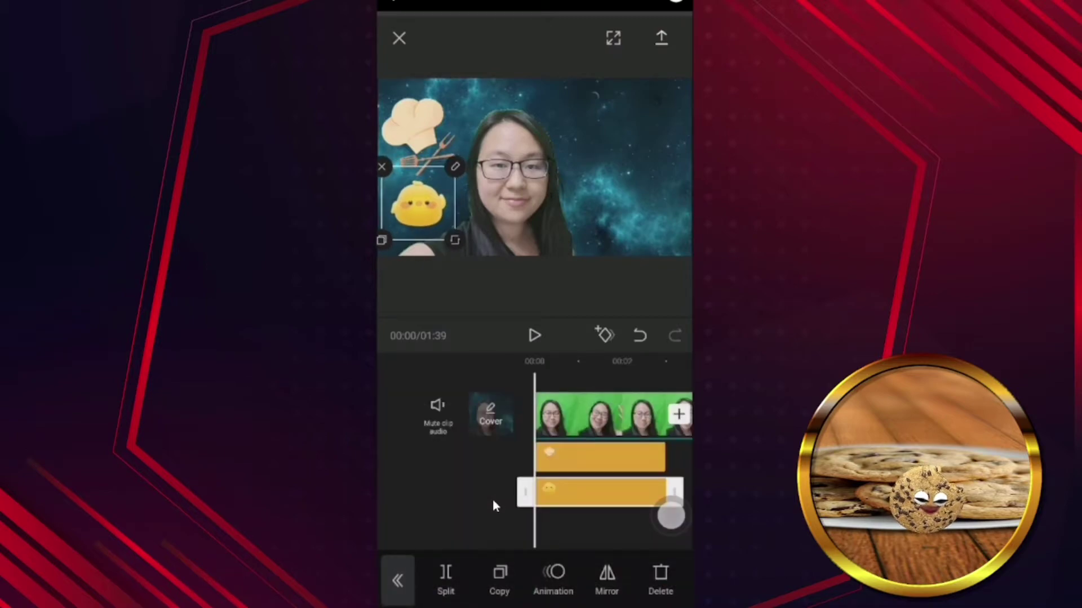
Step: Extend the chick sticker's duration on the timeline to about 26 seconds
{"action": "left_click_drag", "start_coordinate": [598, 524], "coordinate": [534, 524]}
{"action": "left_click_drag", "start_coordinate": [670, 515], "coordinate": [651, 544]}
{"action": "left_click_drag", "start_coordinate": [611, 492], "coordinate": [669, 492]}
{"action": "scroll", "coordinate": [493, 505], "scroll_direction": "right", "scroll_amount": 5}
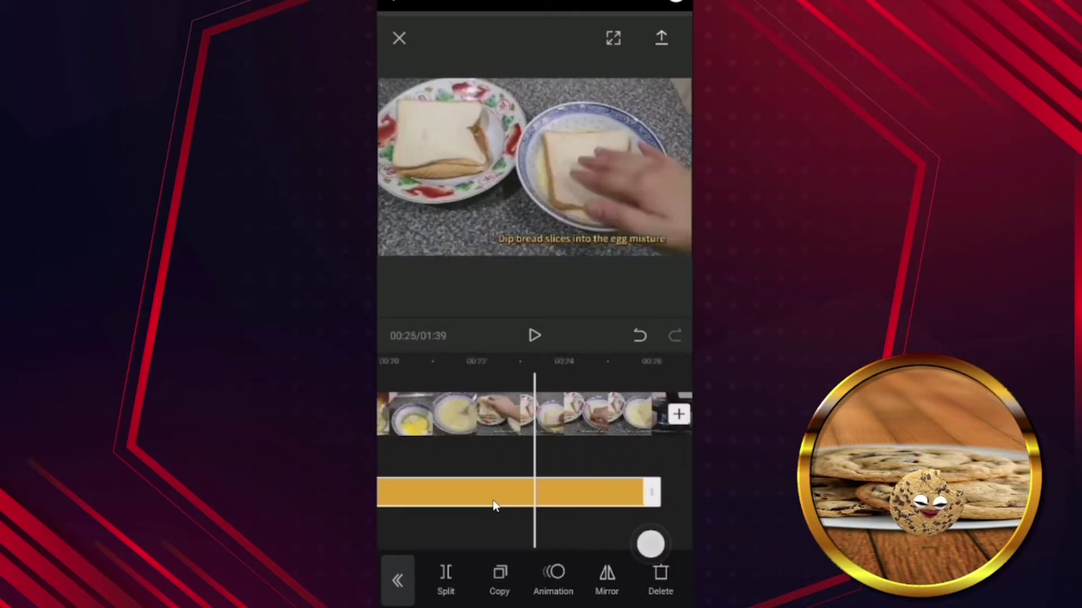
{"action": "scroll", "coordinate": [493, 505], "scroll_direction": "left", "scroll_amount": 15}
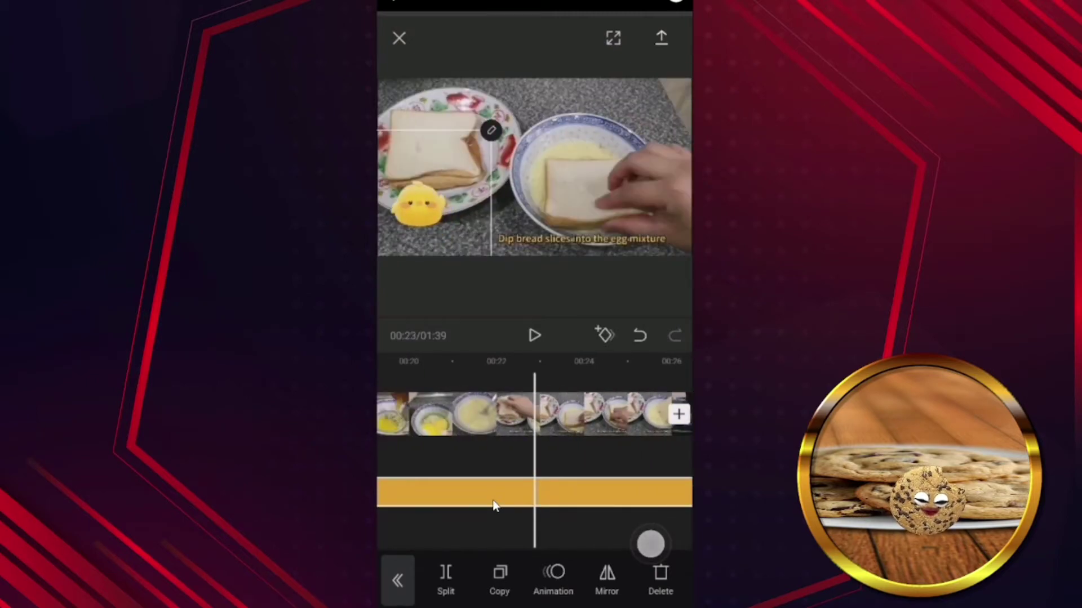
{"action": "scroll", "coordinate": [493, 506], "scroll_direction": "left", "scroll_amount": 3}
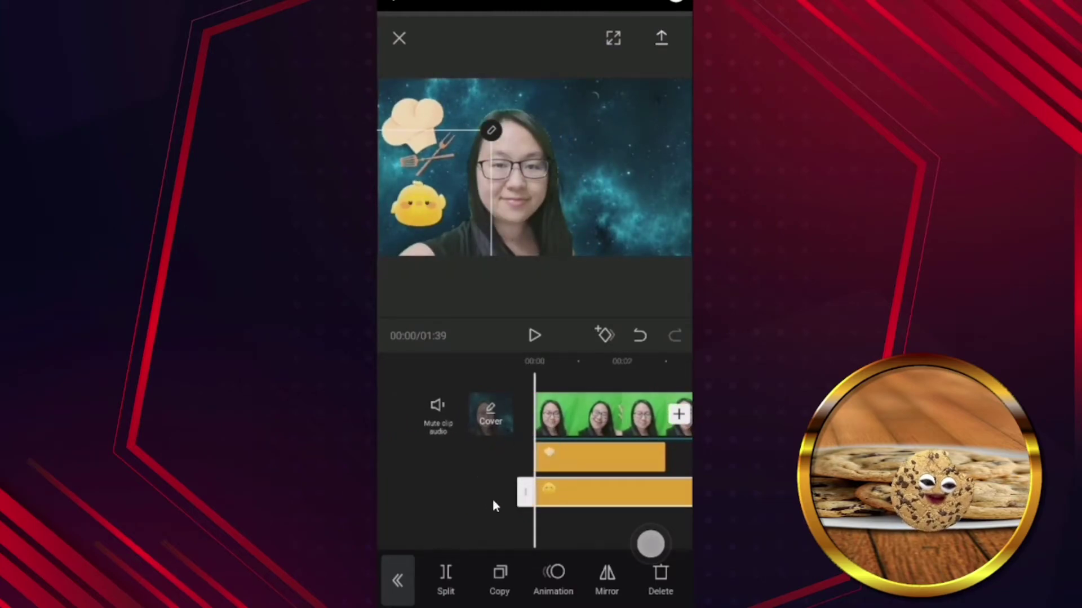
Step: Keyframe the chick sticker at 00:00, beside the woman's chin at 00:01, and near the frame's lower edge on her other side at 00:03
{"action": "left_click", "coordinate": [604, 335]}
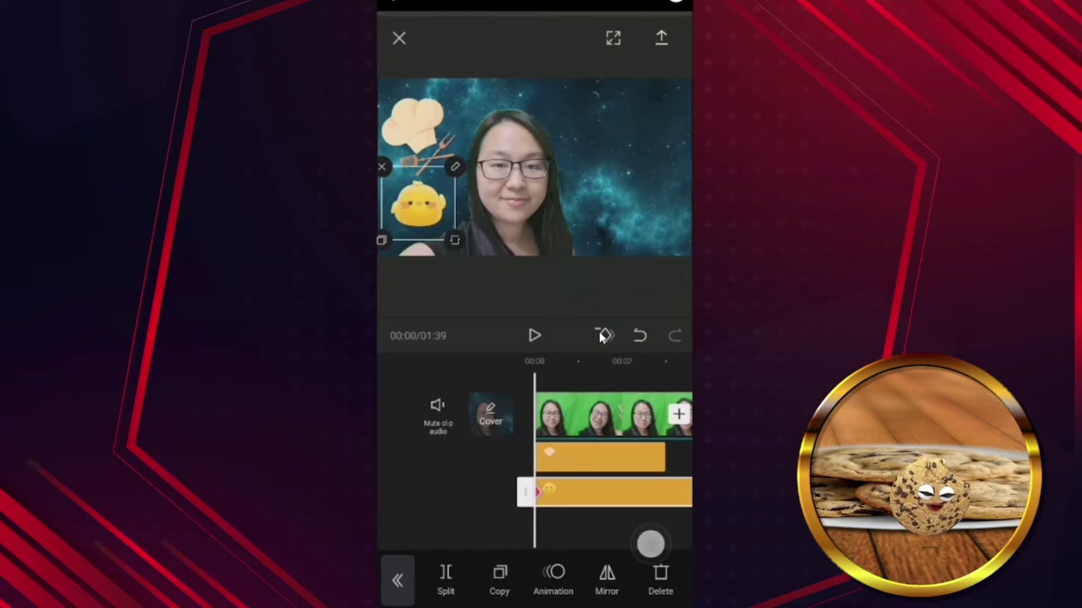
{"action": "scroll", "coordinate": [601, 337], "scroll_direction": "right", "scroll_amount": 2}
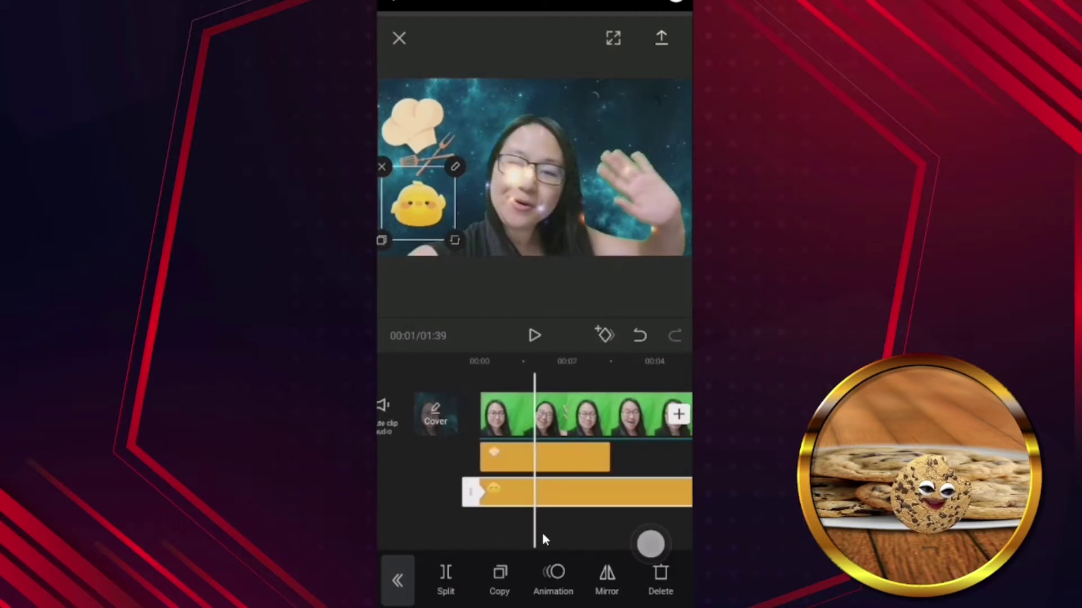
{"action": "scroll", "coordinate": [542, 532], "scroll_direction": "right", "scroll_amount": 2}
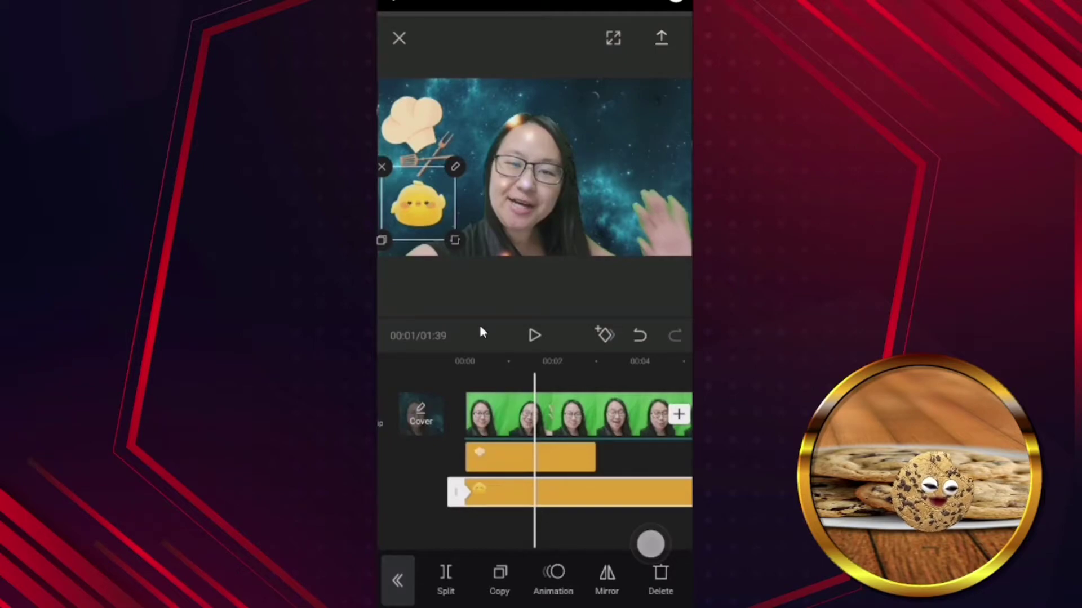
{"action": "left_click_drag", "start_coordinate": [455, 258], "coordinate": [493, 215]}
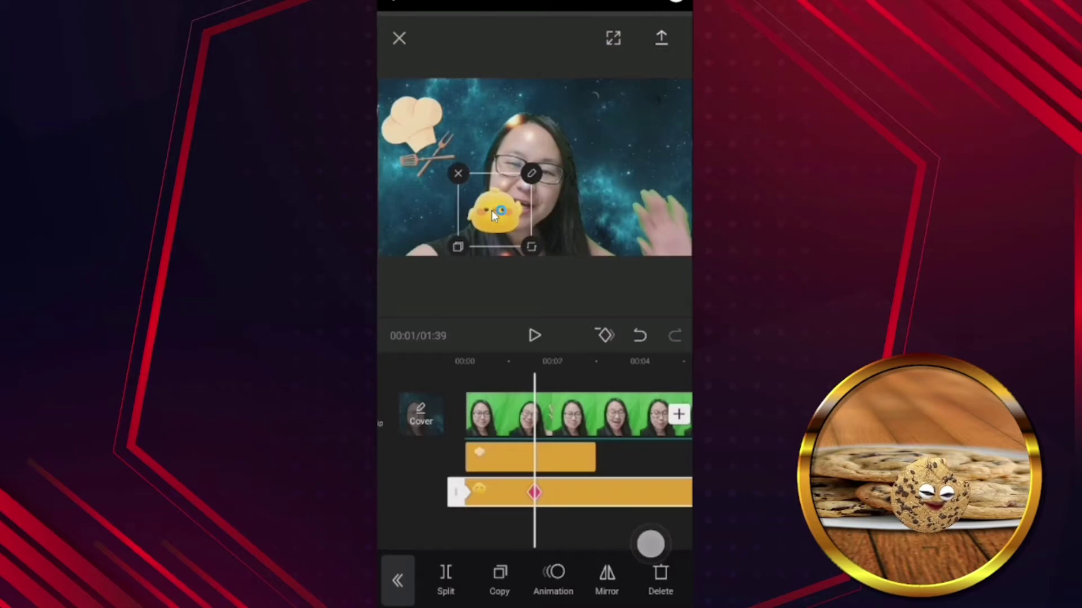
{"action": "scroll", "coordinate": [534, 451], "scroll_direction": "right", "scroll_amount": 2}
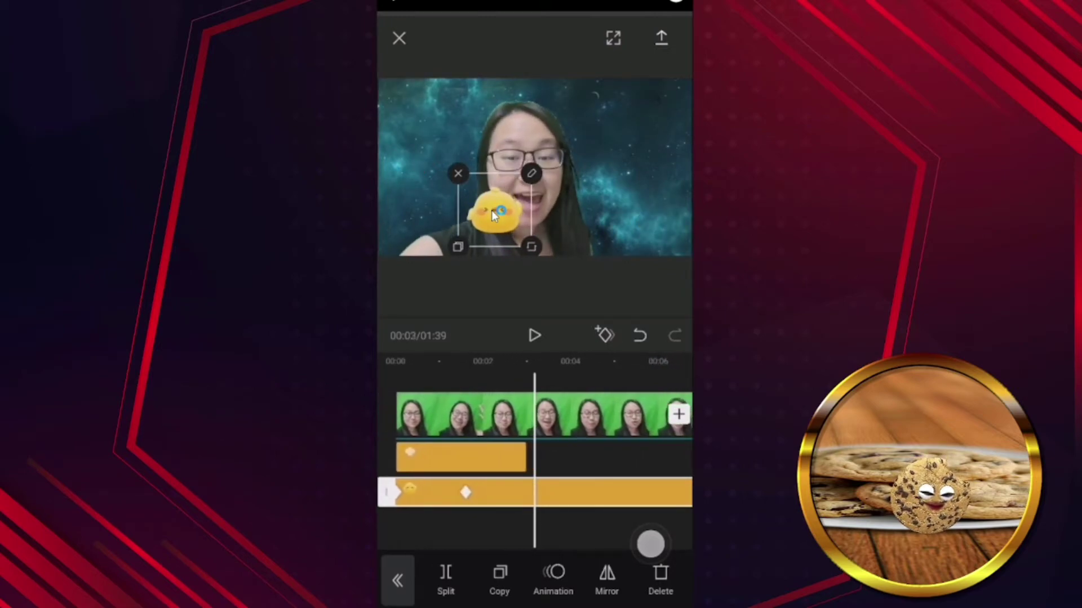
{"action": "left_click_drag", "start_coordinate": [492, 208], "coordinate": [618, 209]}
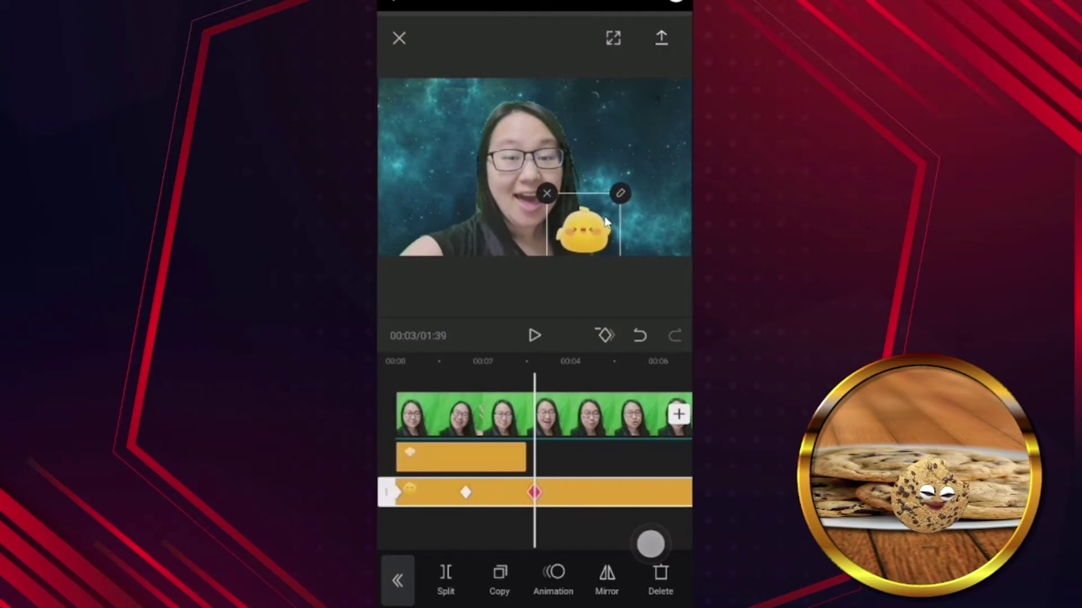
Step: Keyframe the chick sticker enlarged beside the woman's face at 00:04, and shrunk and slightly tilted on her forehead at 00:06
{"action": "scroll", "coordinate": [534, 450], "scroll_direction": "right", "scroll_amount": 1}
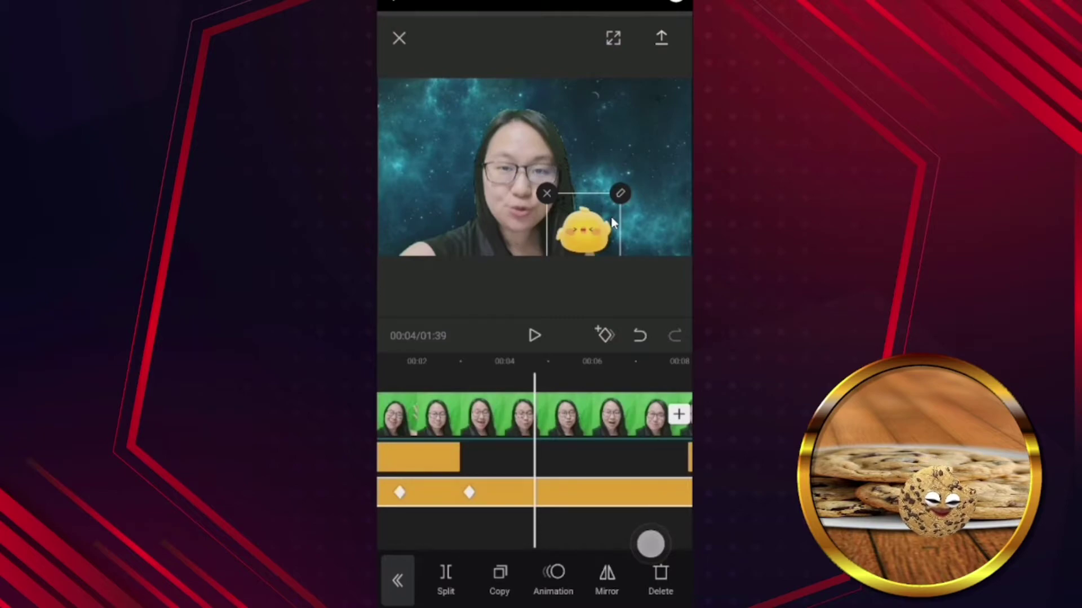
{"action": "left_click_drag", "start_coordinate": [583, 230], "coordinate": [599, 196]}
{"action": "left_click_drag", "start_coordinate": [636, 234], "coordinate": [655, 253]}
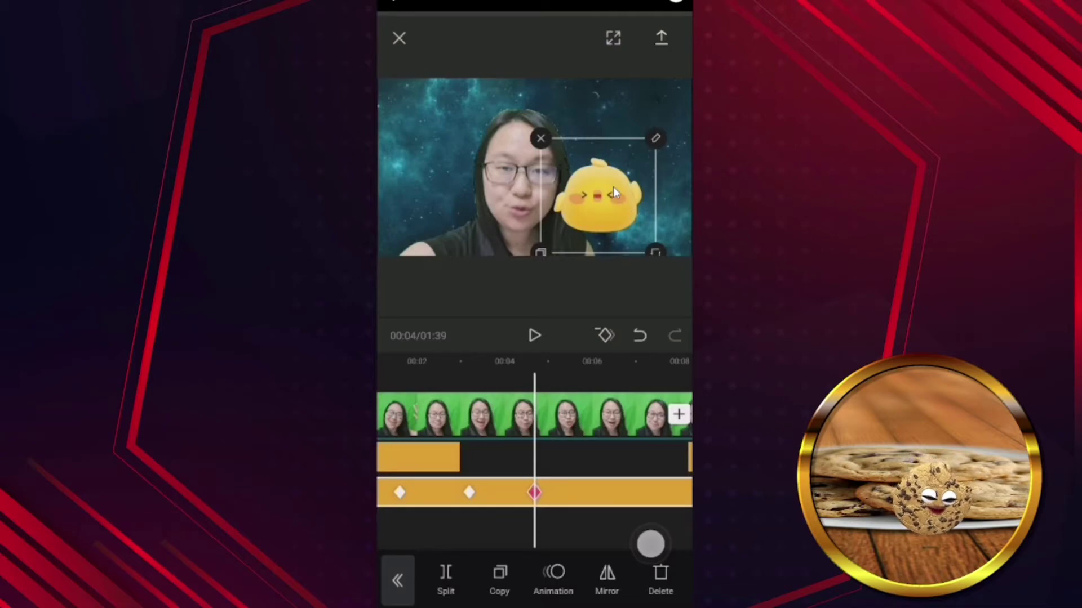
{"action": "left_click_drag", "start_coordinate": [564, 525], "coordinate": [489, 525]}
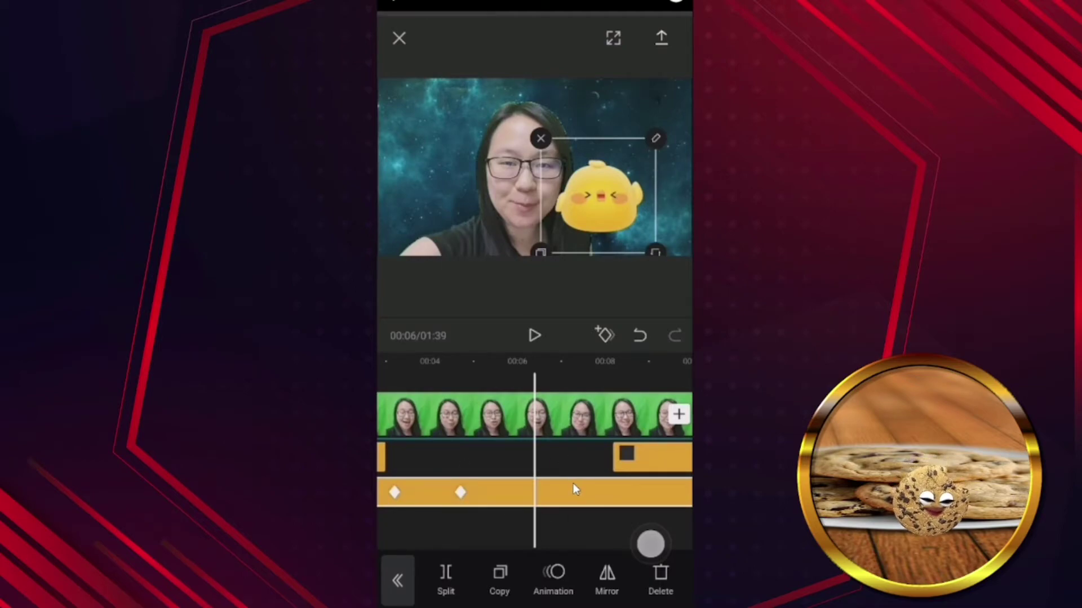
{"action": "left_click_drag", "start_coordinate": [655, 253], "coordinate": [514, 118]}
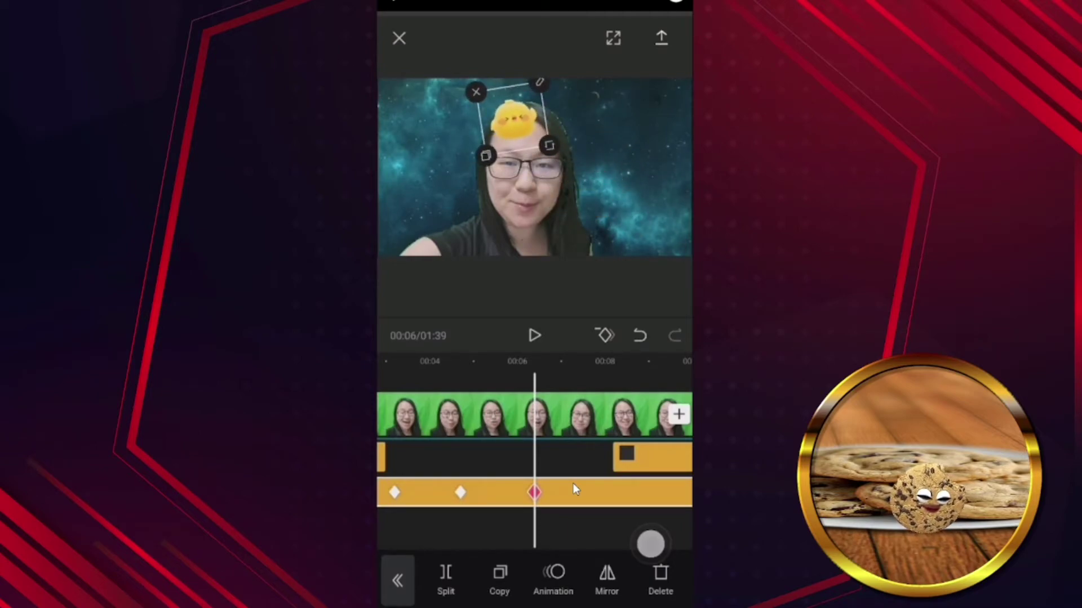
Step: Preview the chick sticker's keyframe animation up to about 00:12, and delete the sticker from the timeline
{"action": "left_click_drag", "start_coordinate": [572, 483], "coordinate": [496, 483]}
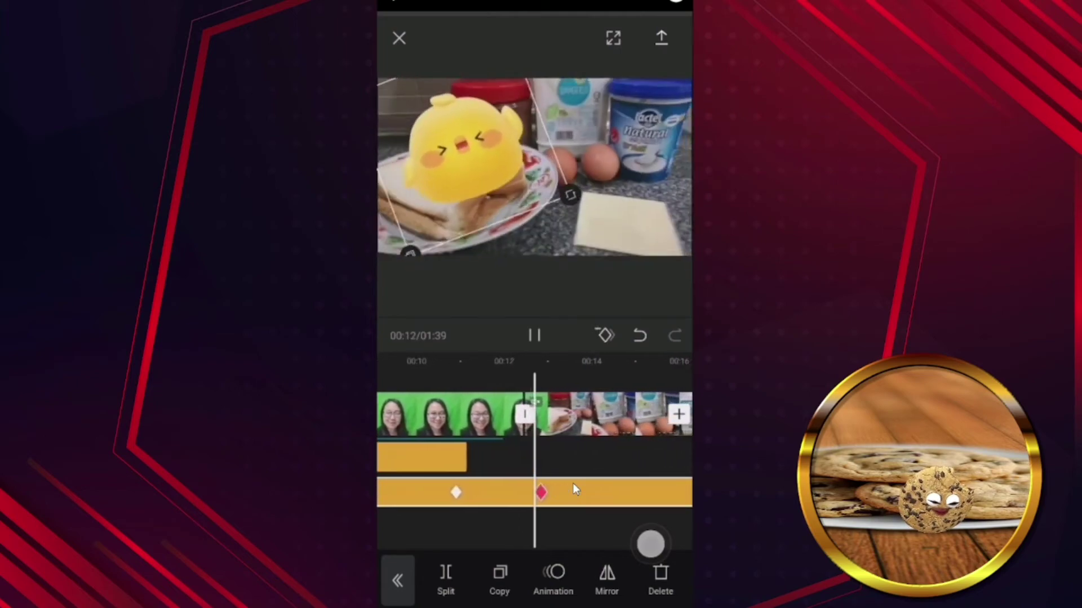
{"action": "left_click", "coordinate": [573, 485]}
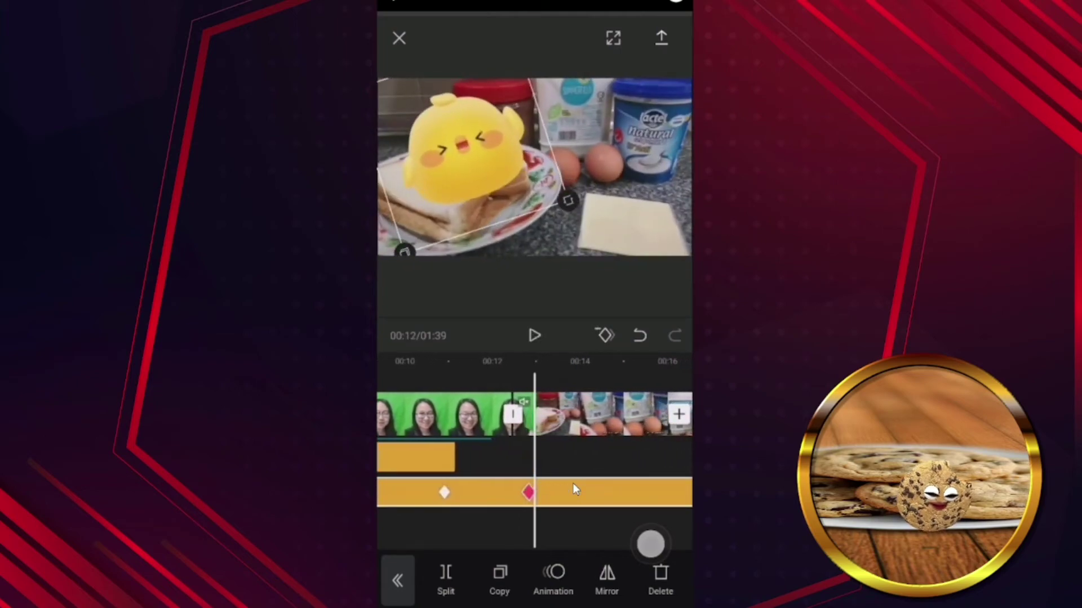
{"action": "scroll", "coordinate": [573, 484], "scroll_direction": "left", "scroll_amount": 5}
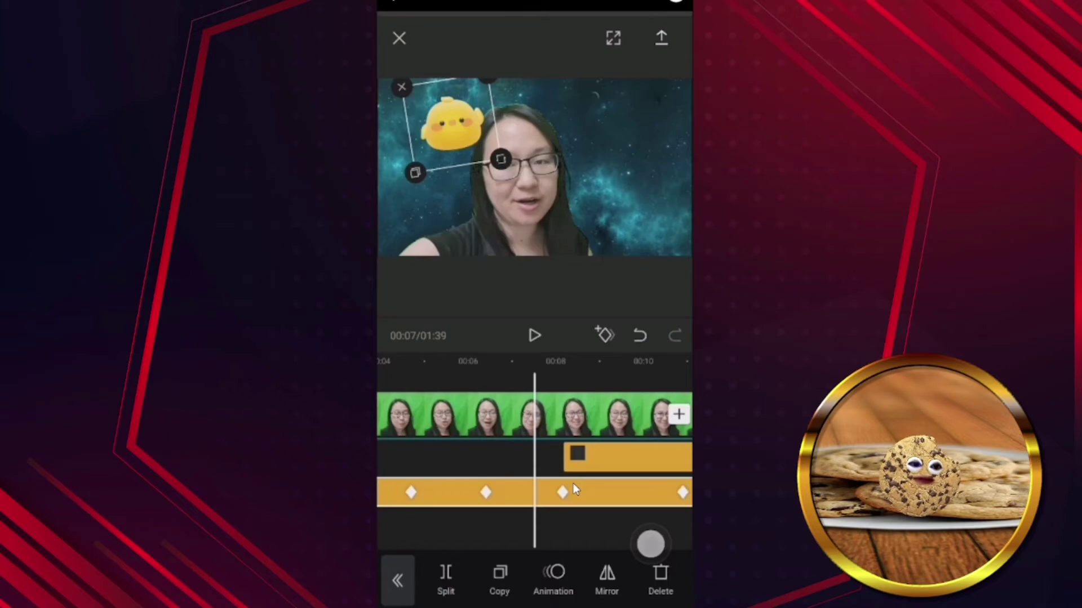
{"action": "scroll", "coordinate": [573, 482], "scroll_direction": "up", "scroll_amount": 14}
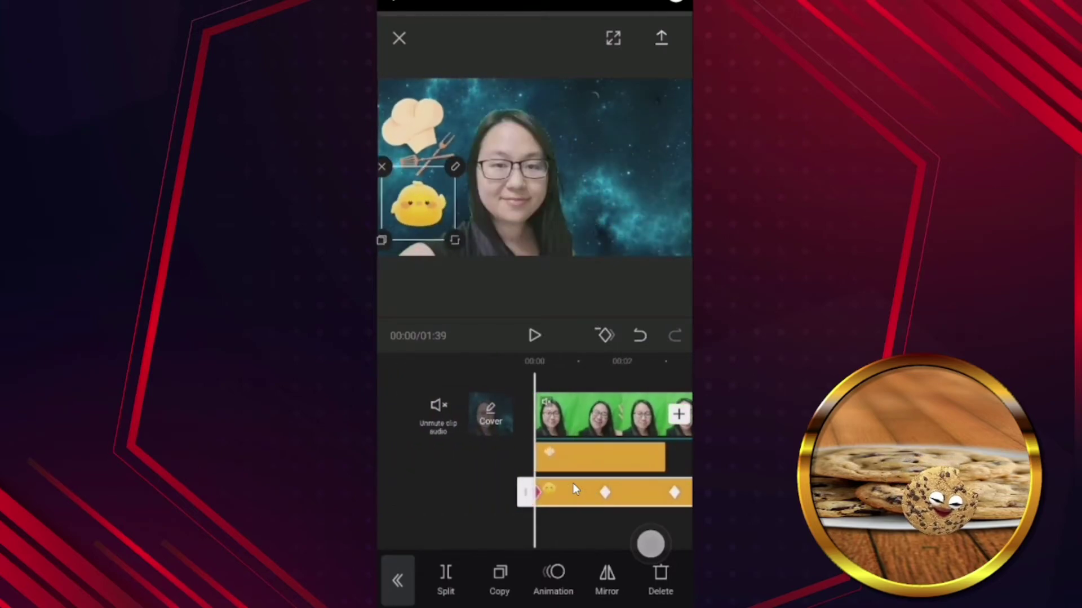
{"action": "key", "text": "Delete"}
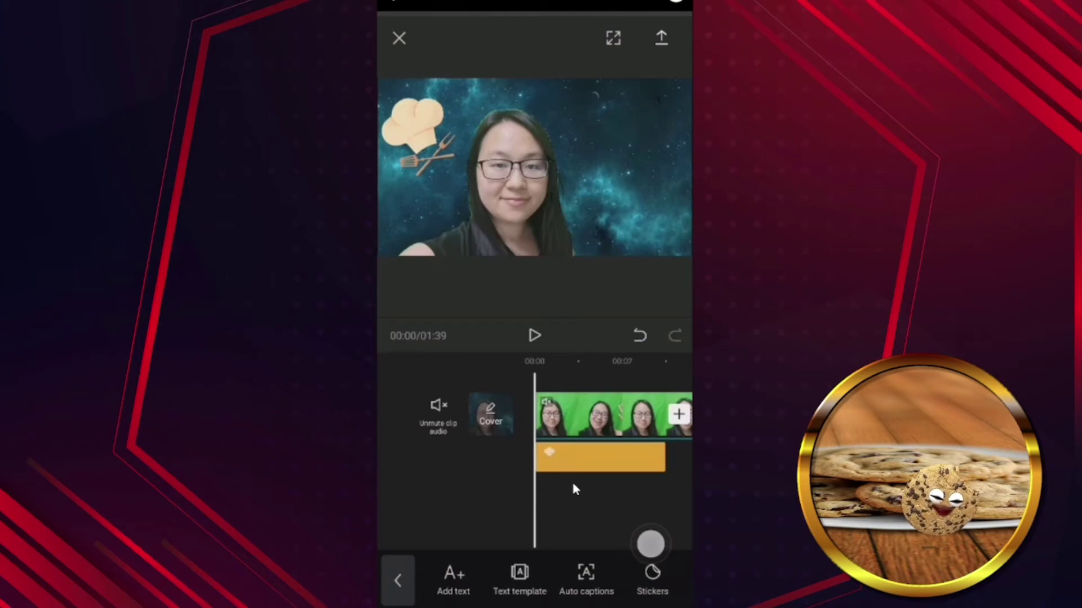
Step: Add the mouse face sticker from the animal stickers and place it in the video frame's lower-left corner
{"action": "left_click", "coordinate": [648, 580]}
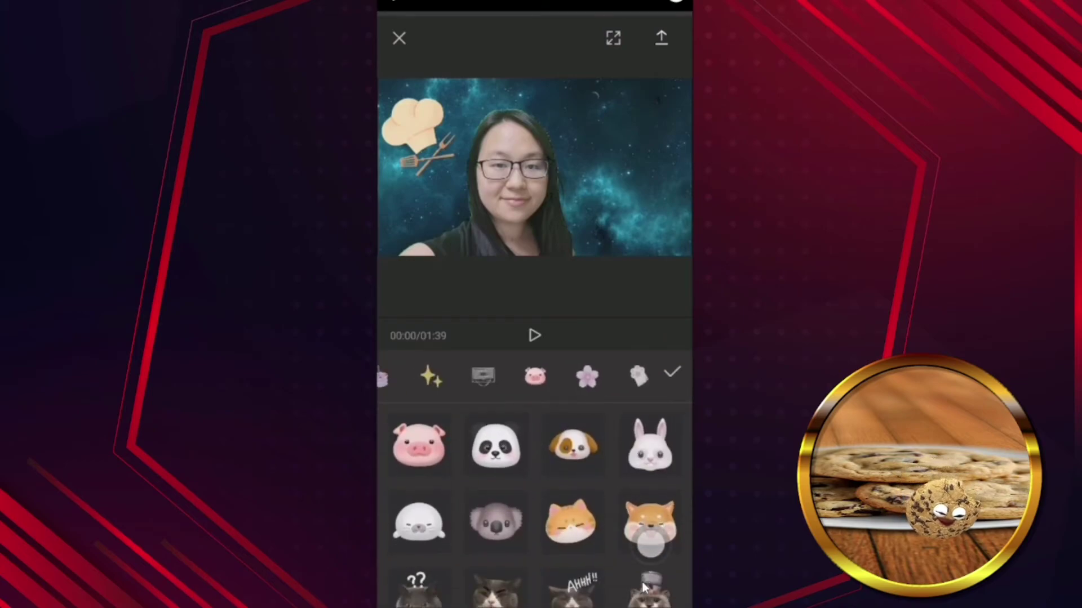
{"action": "scroll", "coordinate": [642, 586], "scroll_direction": "right", "scroll_amount": 2}
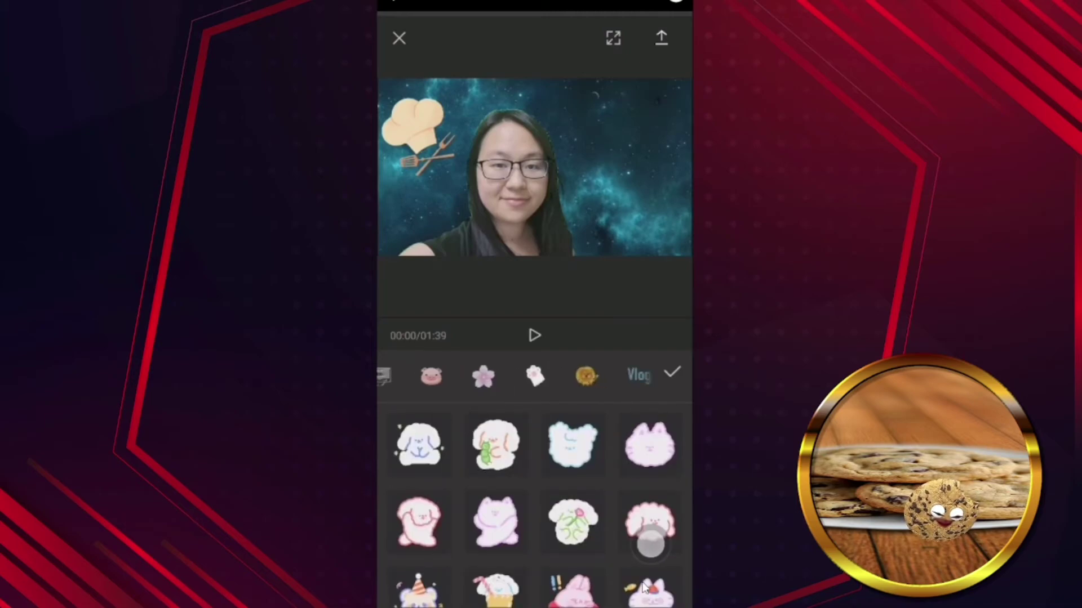
{"action": "scroll", "coordinate": [645, 589], "scroll_direction": "down", "scroll_amount": 5}
{"action": "scroll", "coordinate": [642, 583], "scroll_direction": "down", "scroll_amount": 10}
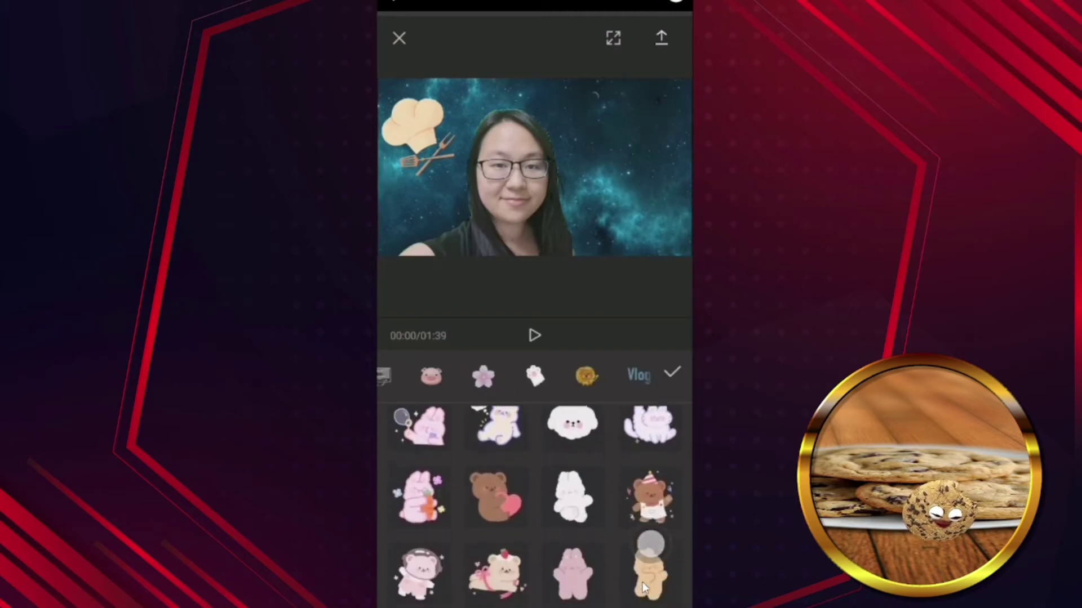
{"action": "scroll", "coordinate": [642, 582], "scroll_direction": "down", "scroll_amount": 5}
{"action": "left_click", "coordinate": [643, 583]}
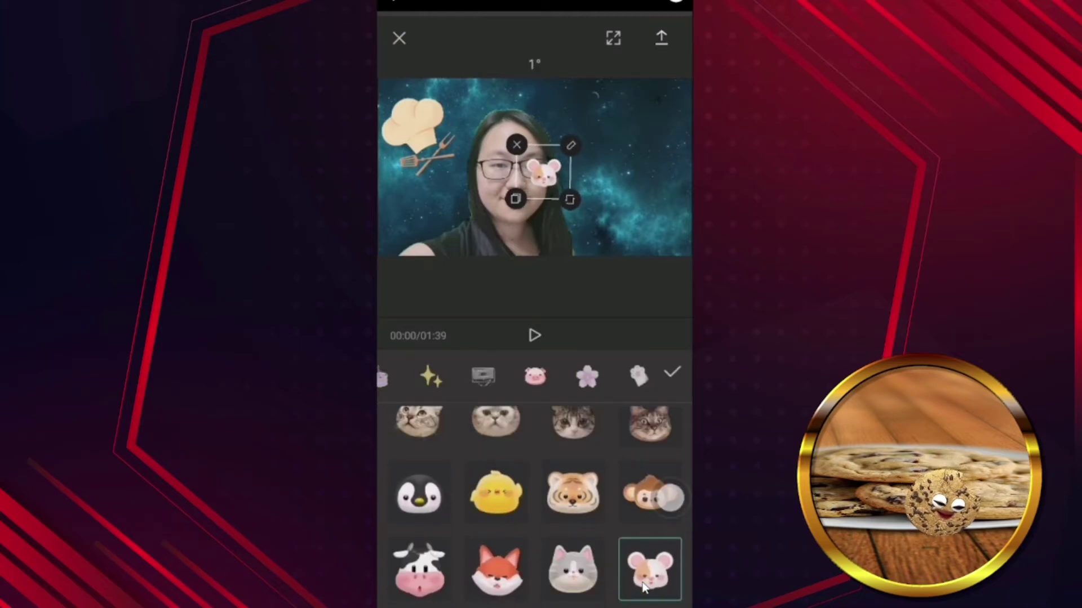
{"action": "left_click_drag", "start_coordinate": [544, 172], "coordinate": [392, 238]}
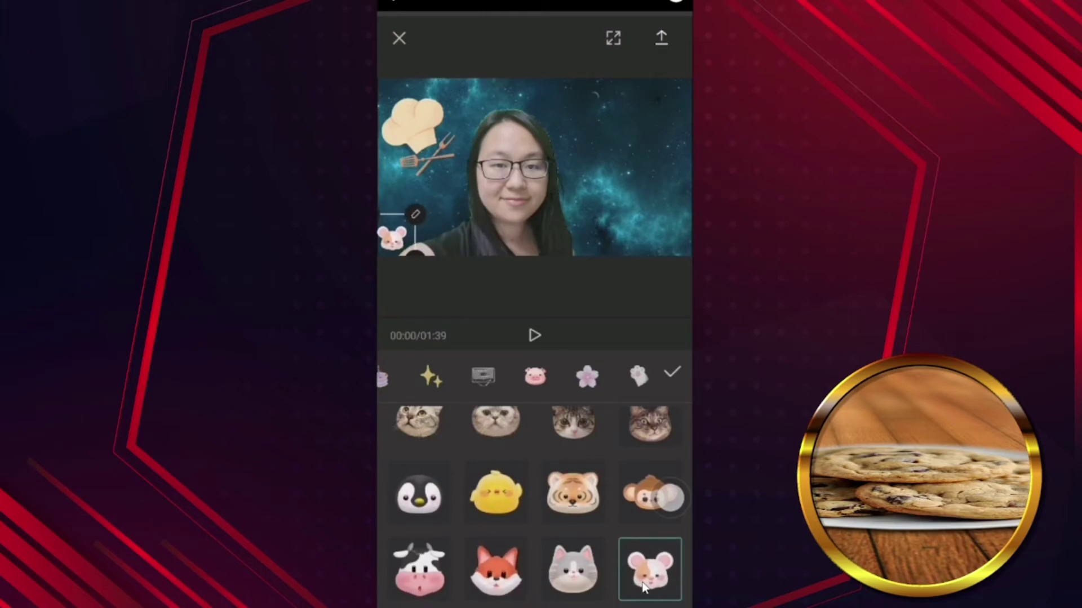
{"action": "left_click", "coordinate": [672, 372]}
Step: Extend the mouse sticker's duration on the timeline to about 01:35
{"action": "left_click_drag", "start_coordinate": [592, 524], "coordinate": [536, 524]}
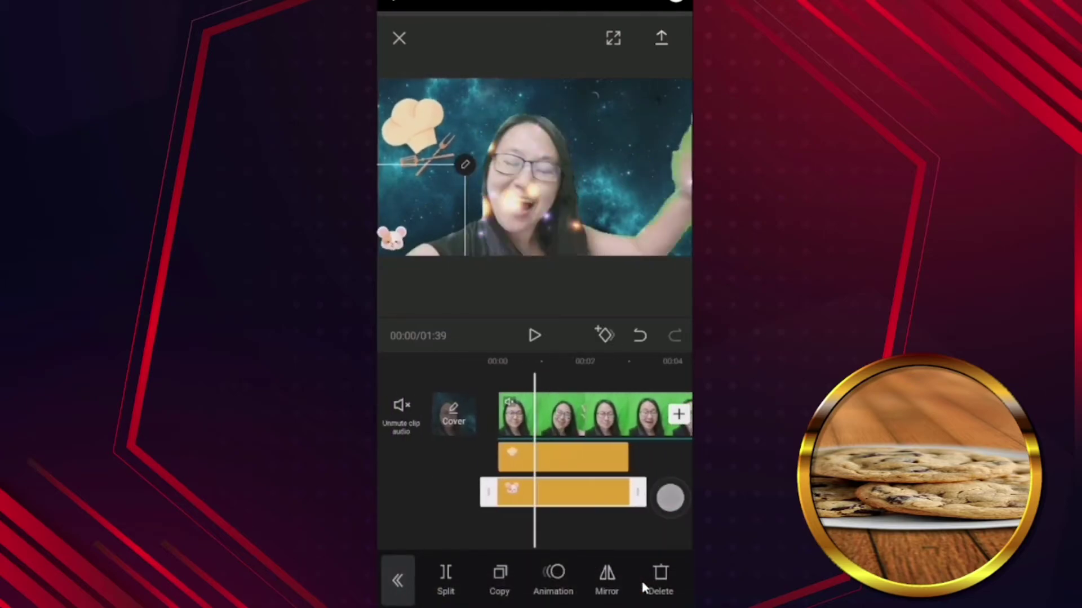
{"action": "left_click", "coordinate": [660, 581]}
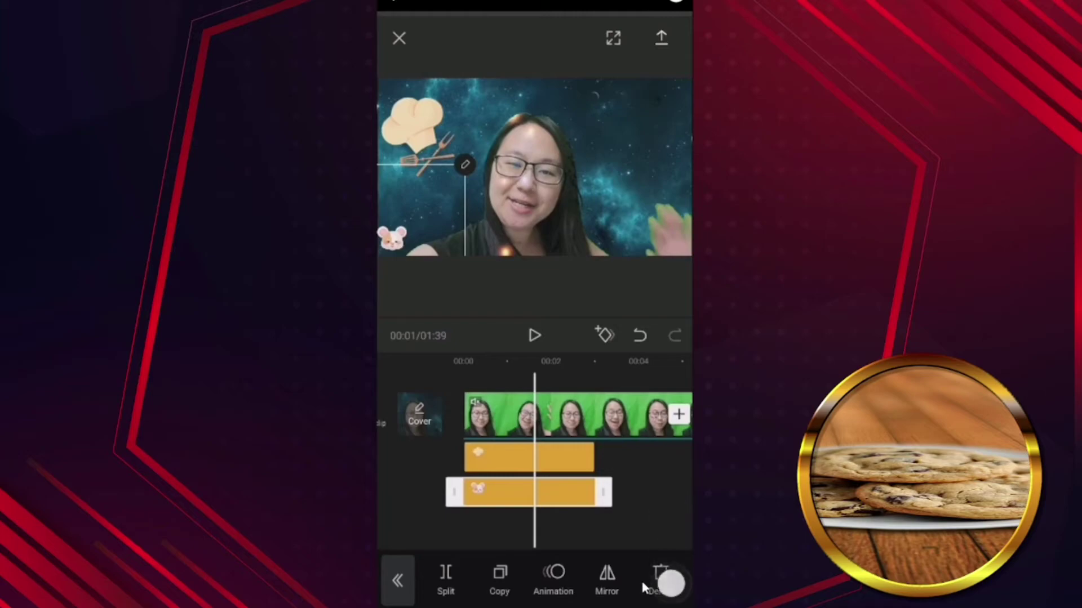
{"action": "left_click_drag", "start_coordinate": [603, 493], "coordinate": [656, 492]}
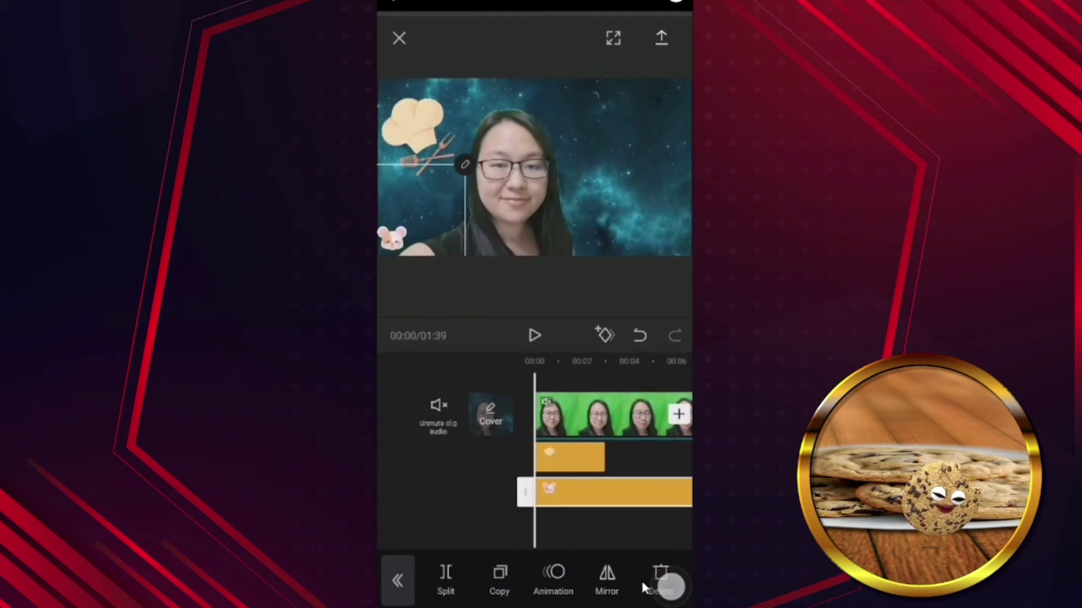
Step: Keyframe the mouse sticker in the video frame's lower-left corner at 00:00 and in its lower-right corner at 01:35
{"action": "left_click", "coordinate": [603, 336]}
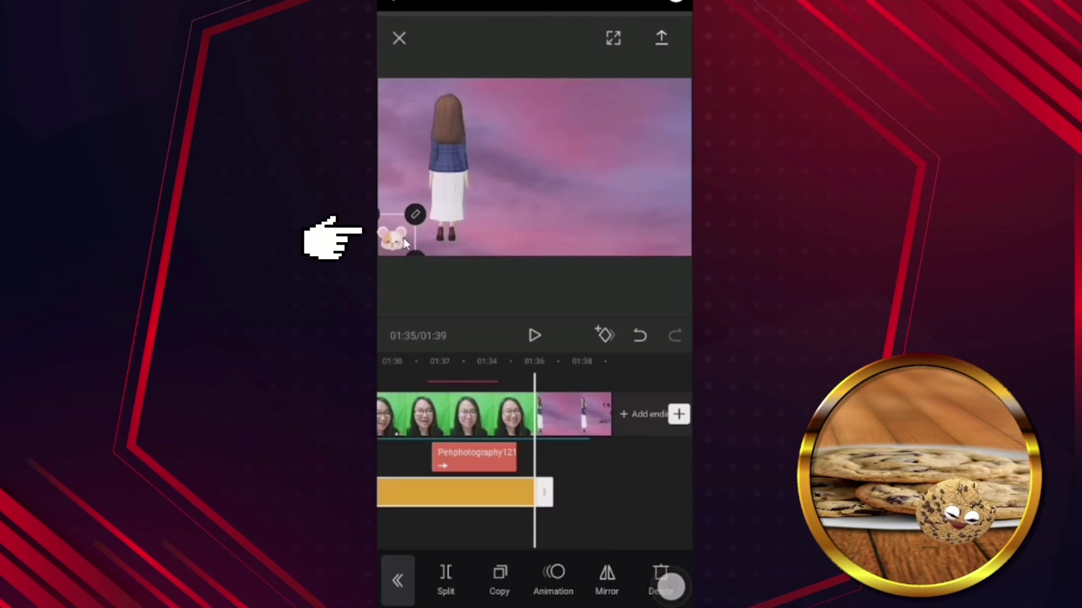
{"action": "left_click_drag", "start_coordinate": [404, 239], "coordinate": [675, 242]}
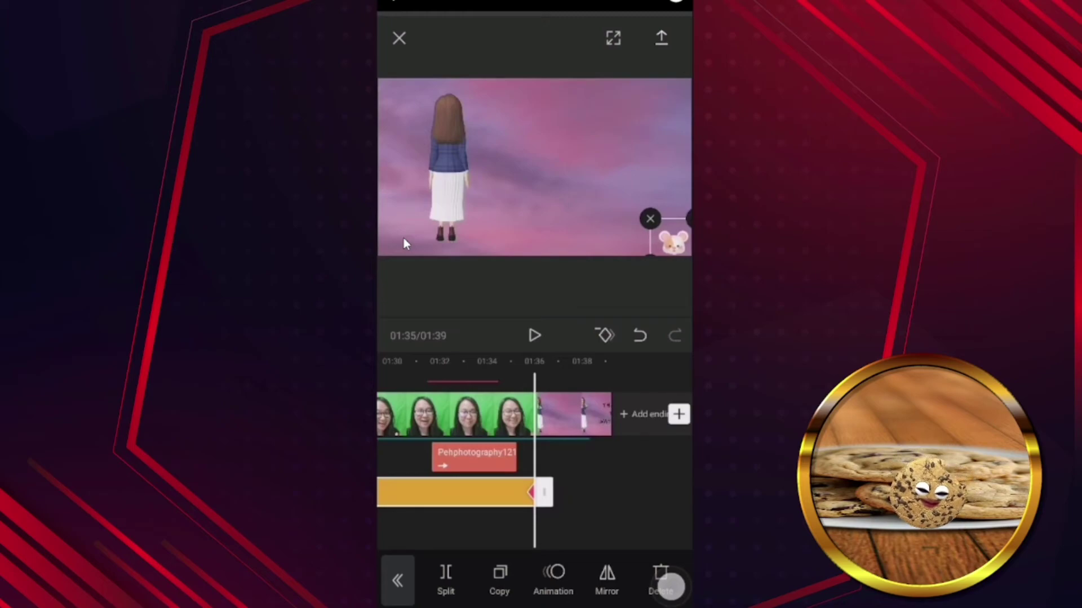
Step: Preview the mouse sticker's movement across the video from 00:00 and again from about 01:29
{"action": "scroll", "coordinate": [534, 445], "scroll_direction": "left", "scroll_amount": 20}
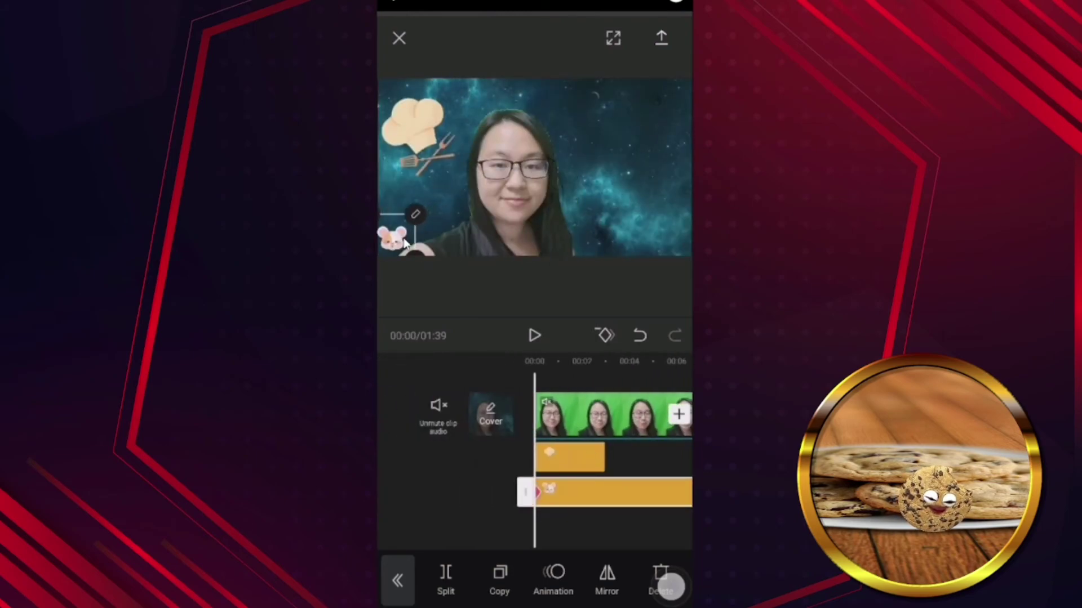
{"action": "key", "text": "space"}
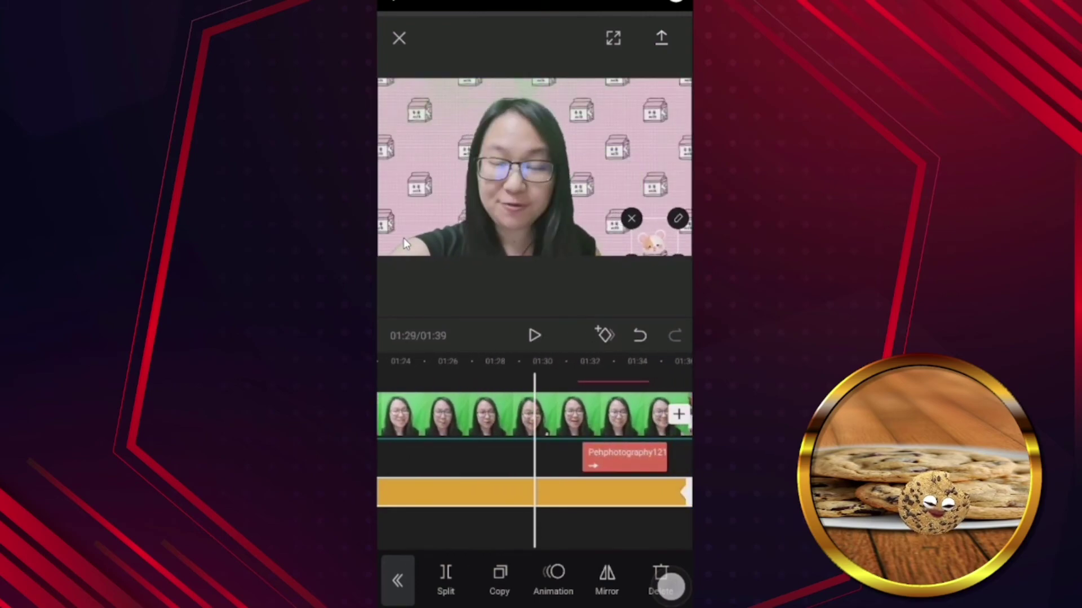
{"action": "key", "text": "space"}
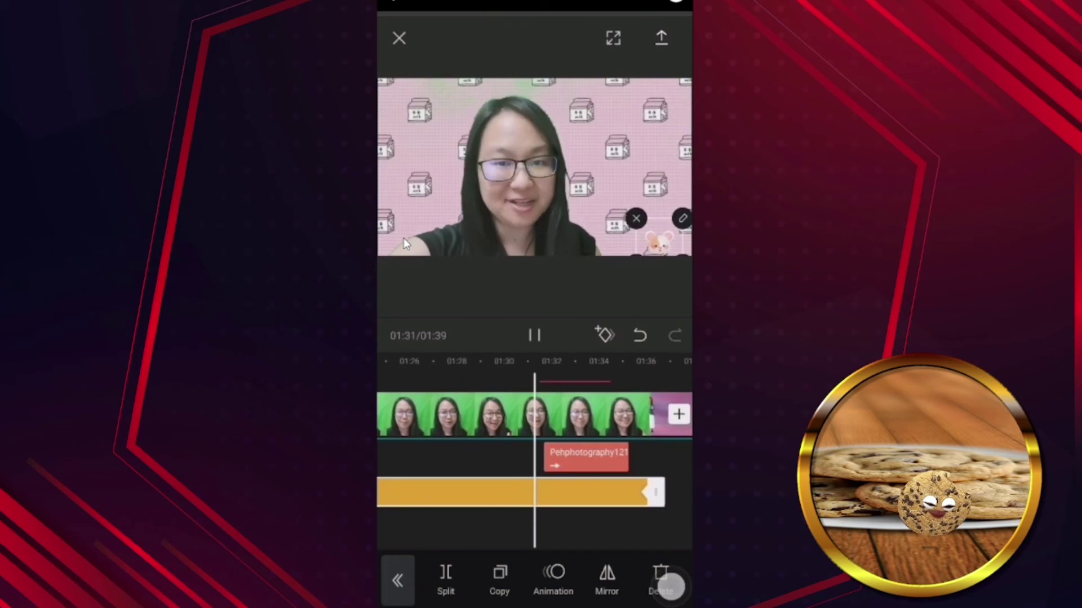